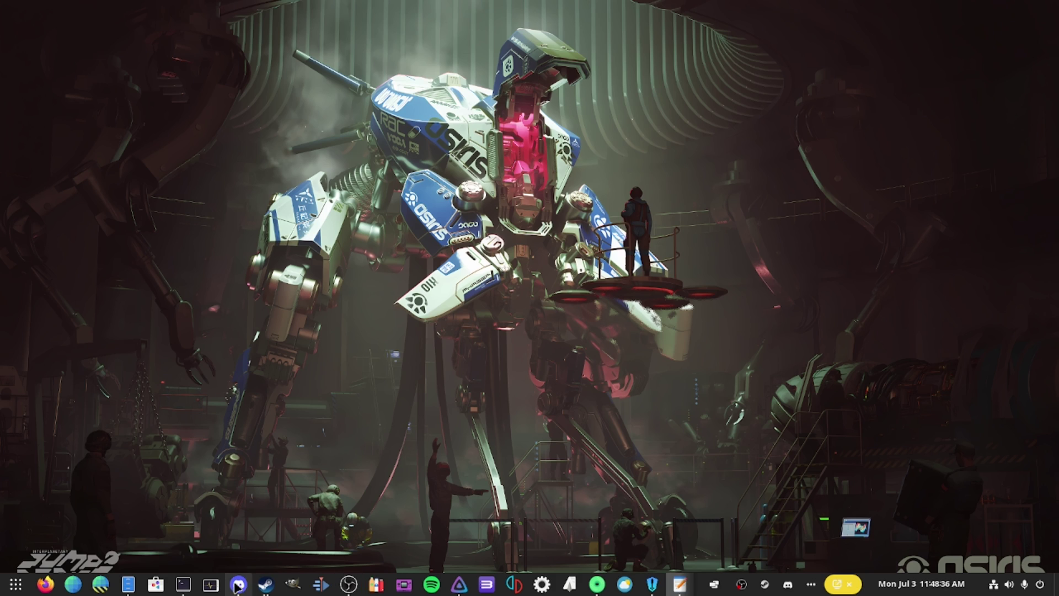
Step: Launch the GNOME Software store from the dock
click(146, 588)
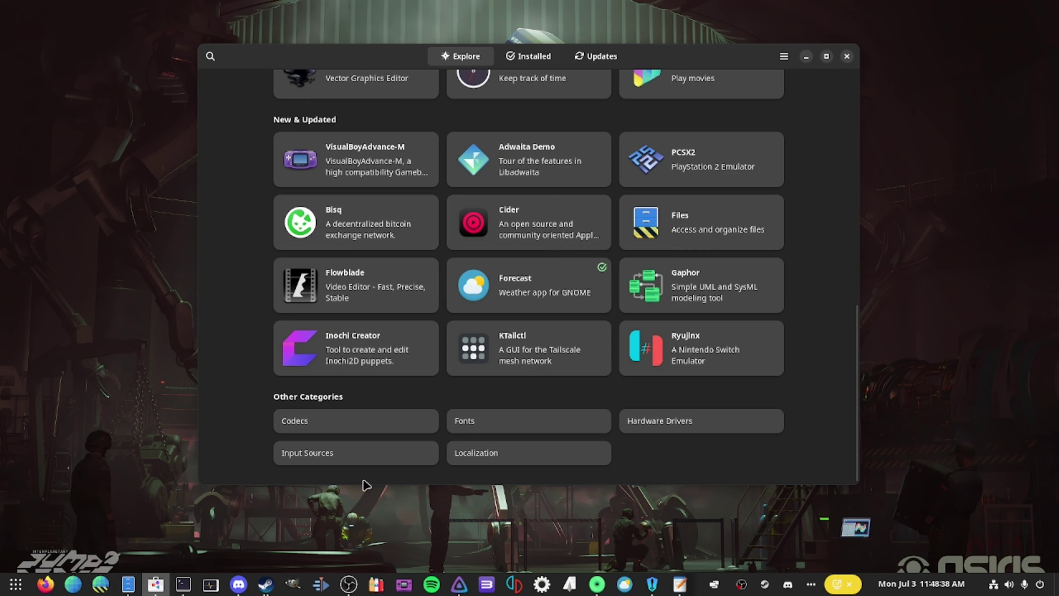
Step: Shift the Software window left and search for 'heroic game'
scroll(467, 434, up, 10)
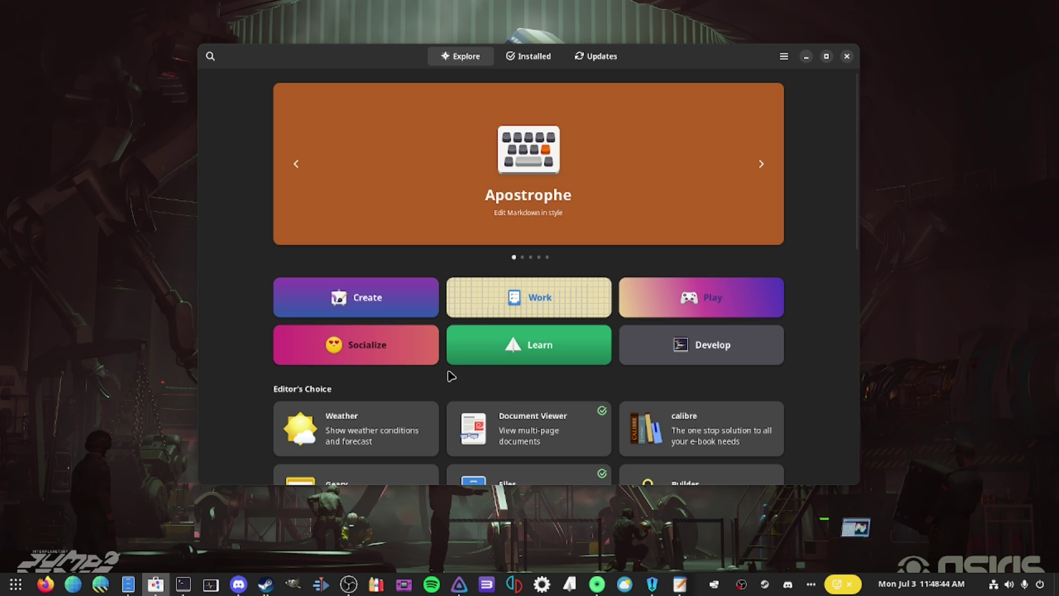
drag(661, 66, 692, 88)
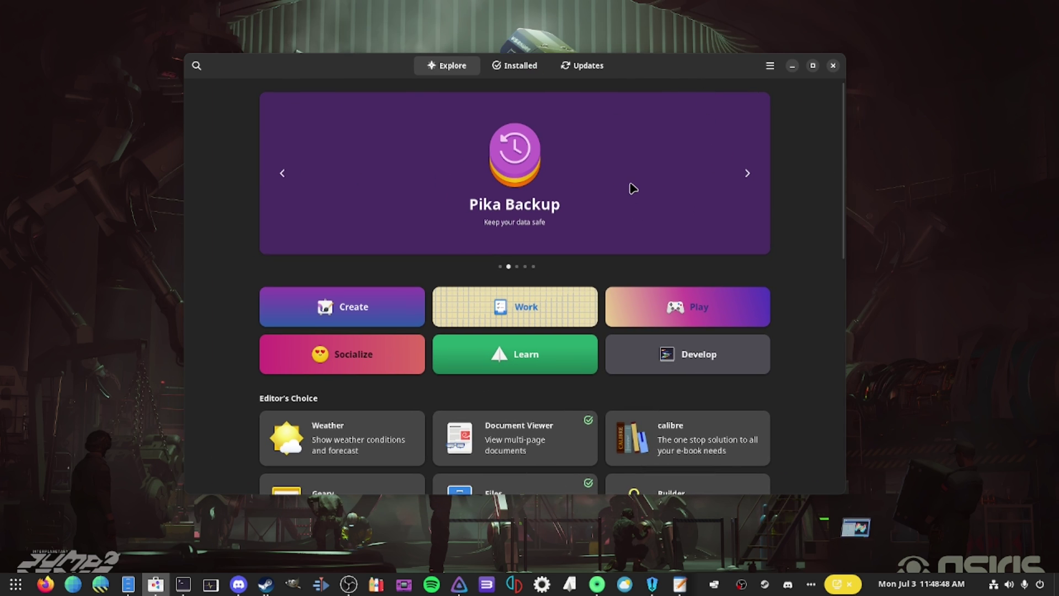
click(197, 65)
text(he)
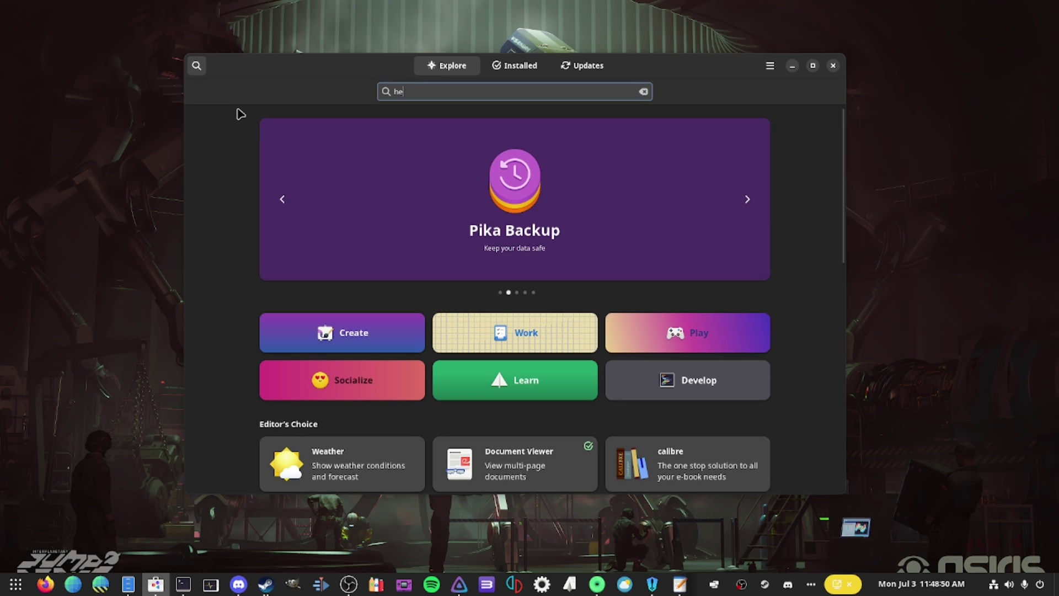
text(roic games)
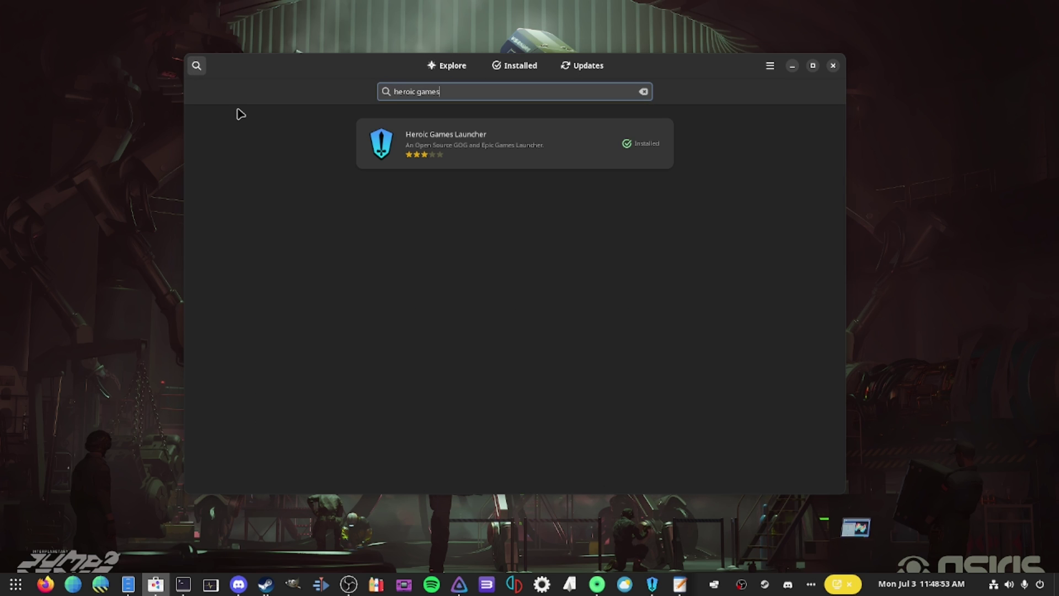
Step: Open Heroic Games Launcher's details, keep Flathub as the source, and maximize the launched Heroic window
click(519, 163)
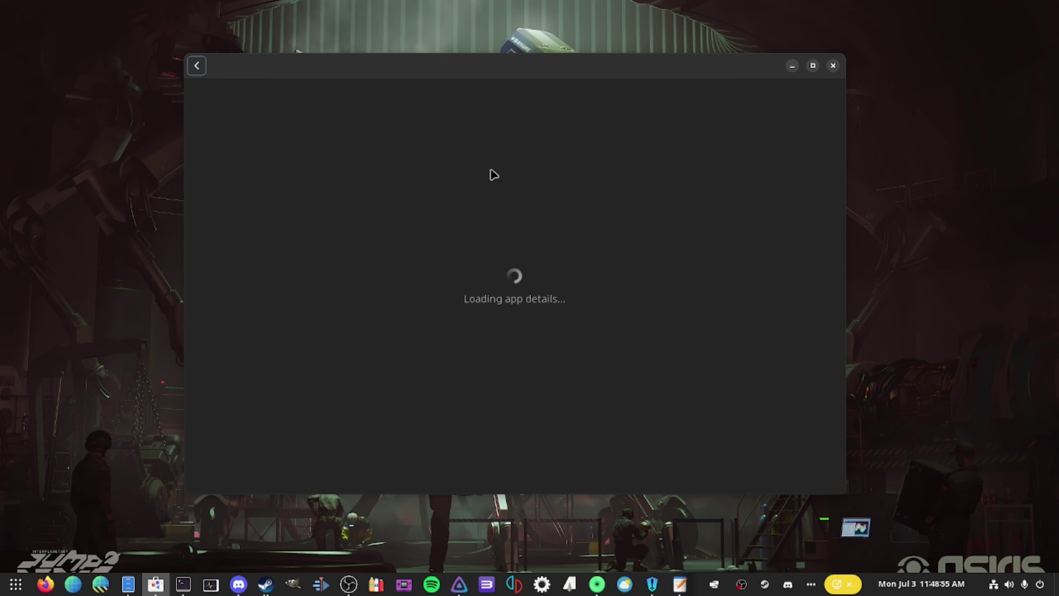
click(708, 142)
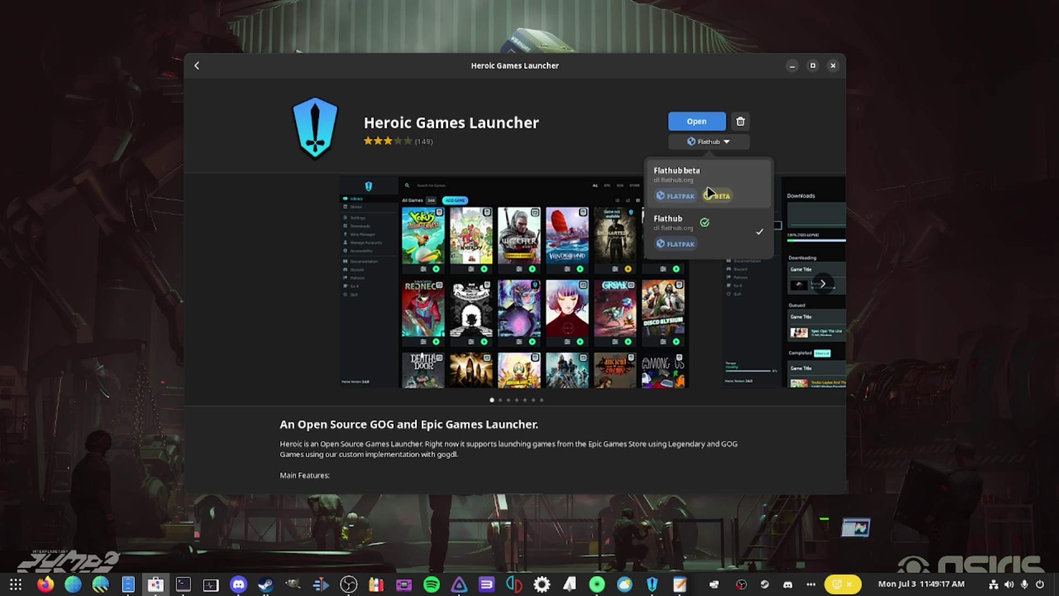
click(612, 151)
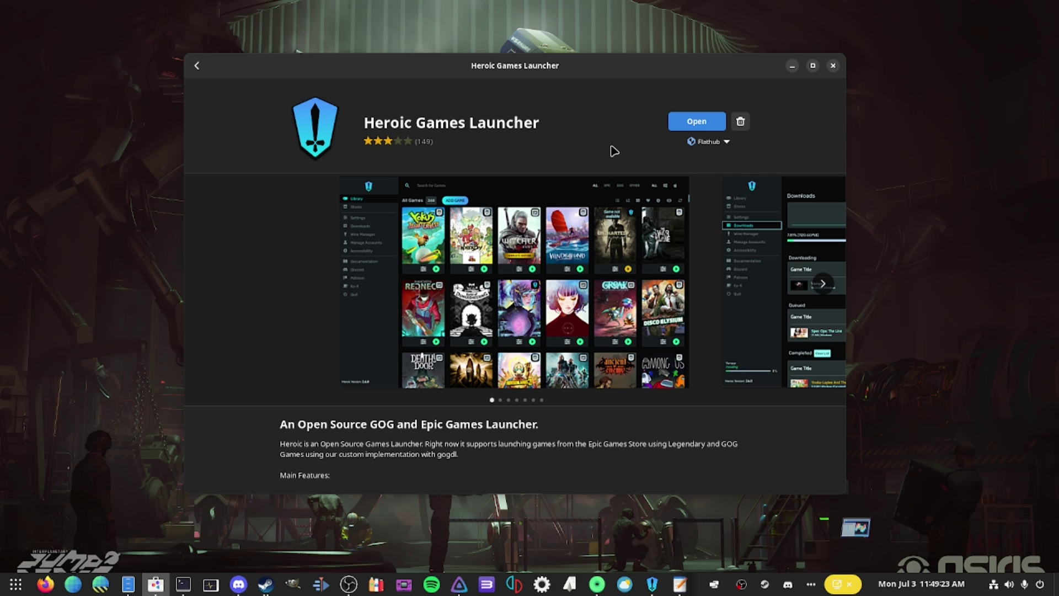
click(695, 142)
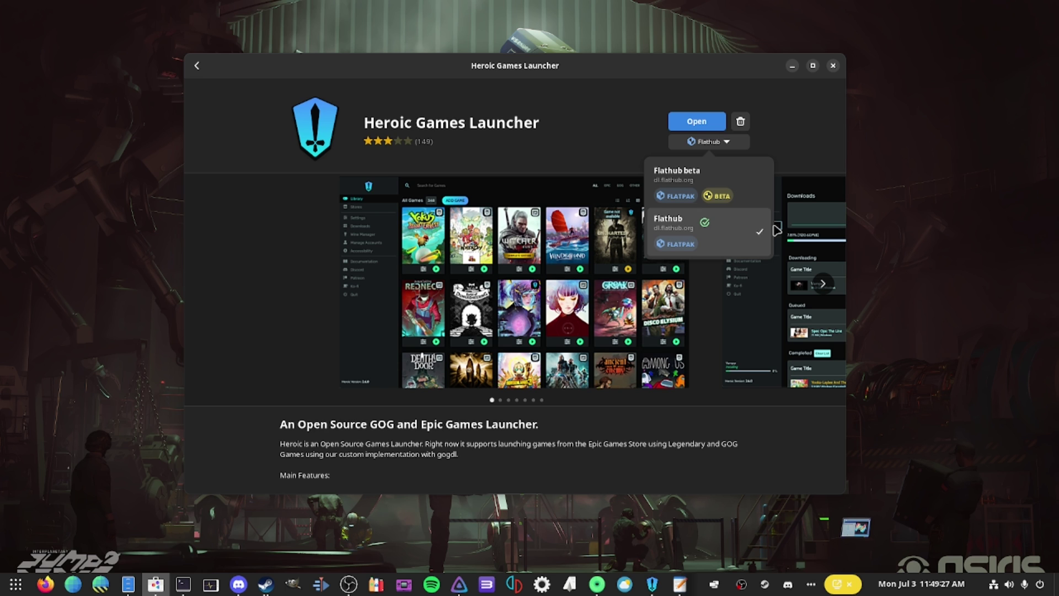
click(747, 234)
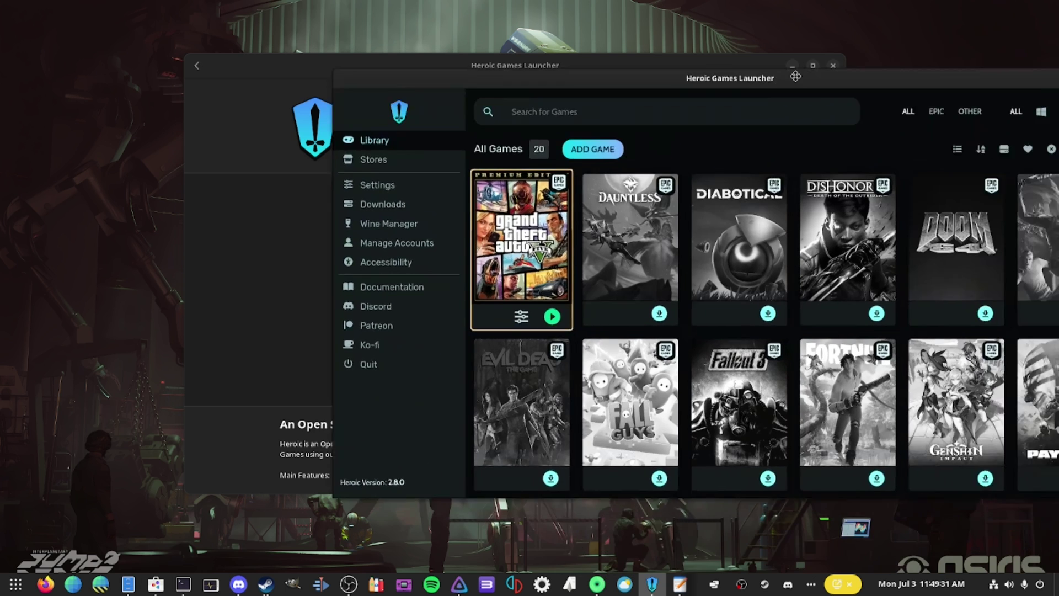
drag(796, 76, 796, 3)
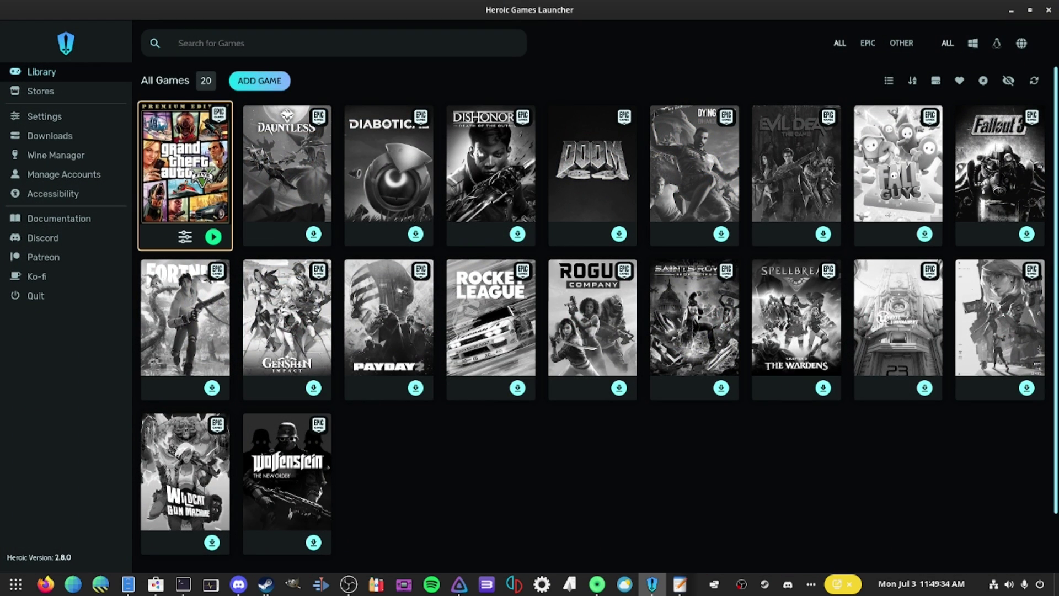
Step: Switch to the Heroic window and refresh its 20-game Epic library
key(alt+Tab)
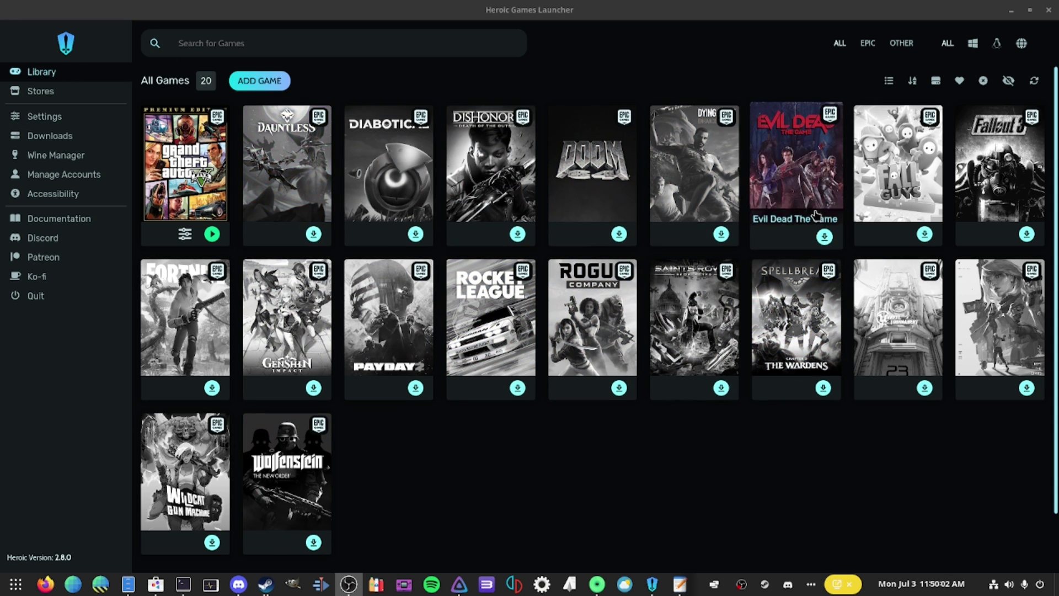
click(1035, 83)
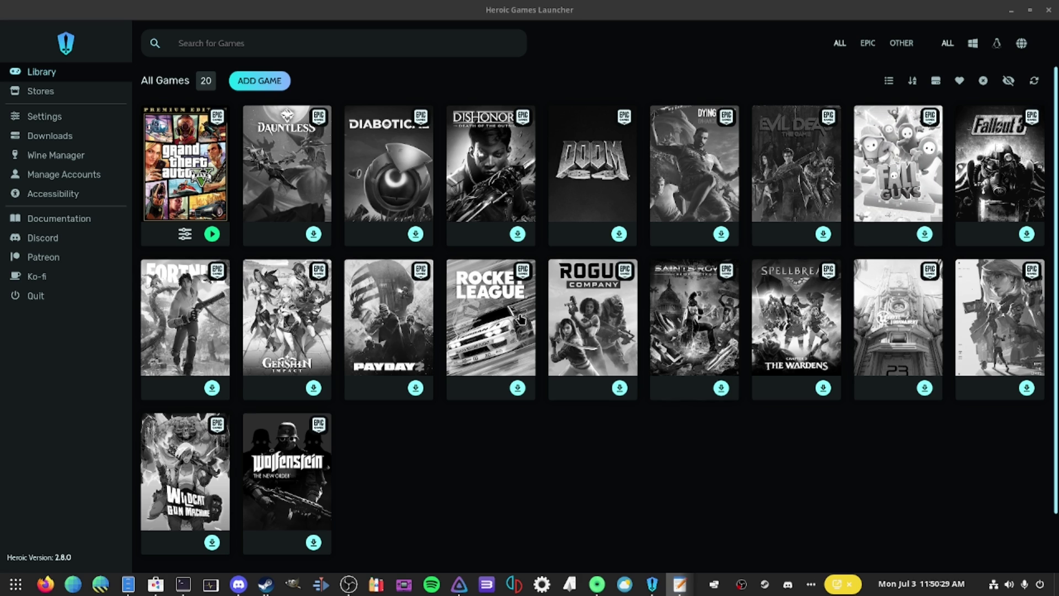
click(69, 94)
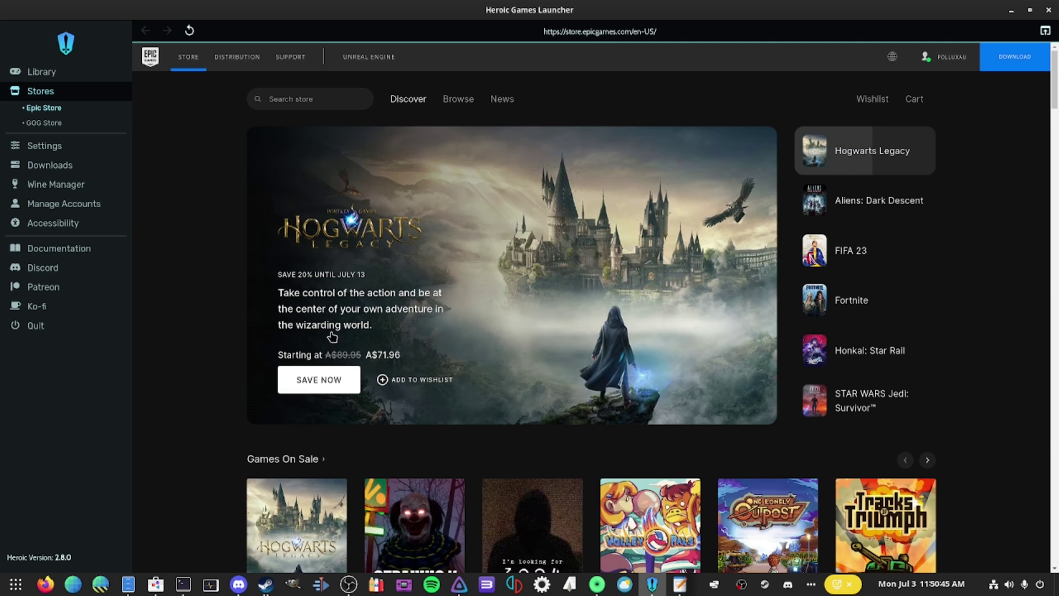
Step: Scroll the Epic Store Discover page to Free Games and open the free games page
scroll(509, 360, down, 10)
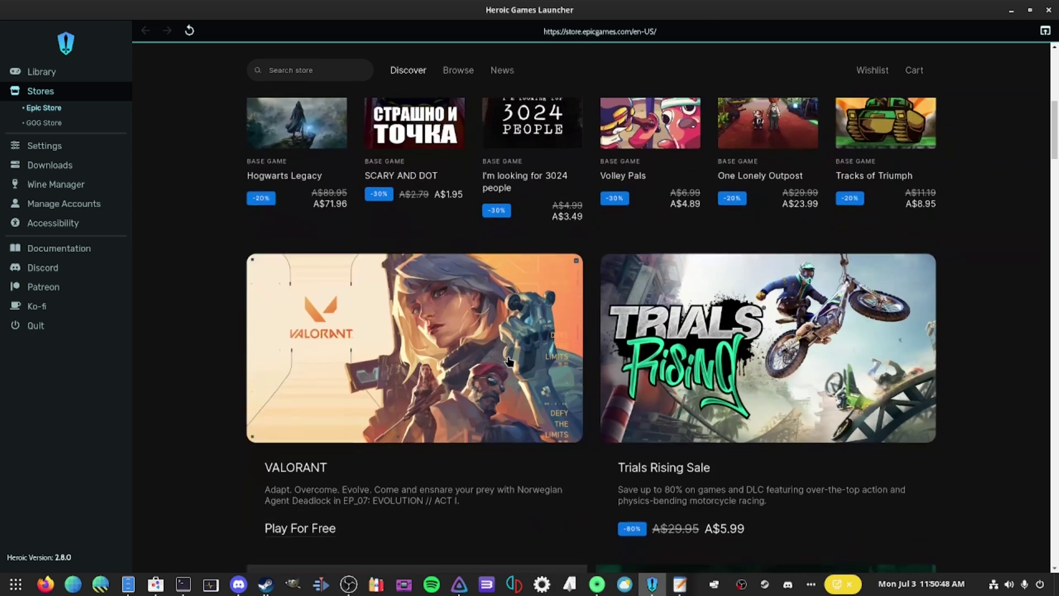
scroll(509, 360, up, 10)
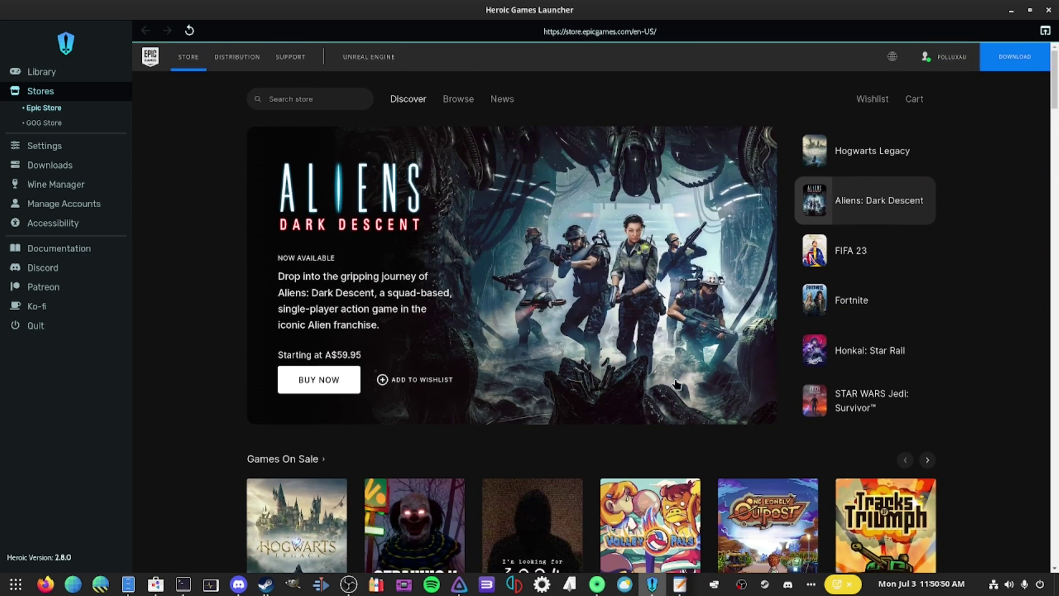
scroll(524, 444, down, 10)
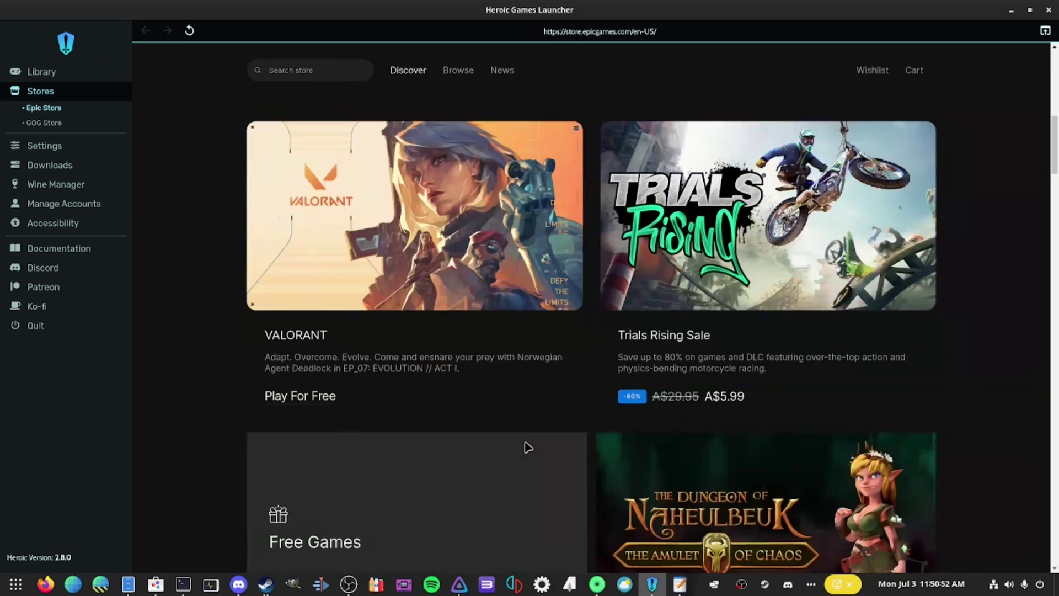
scroll(525, 446, up, 5)
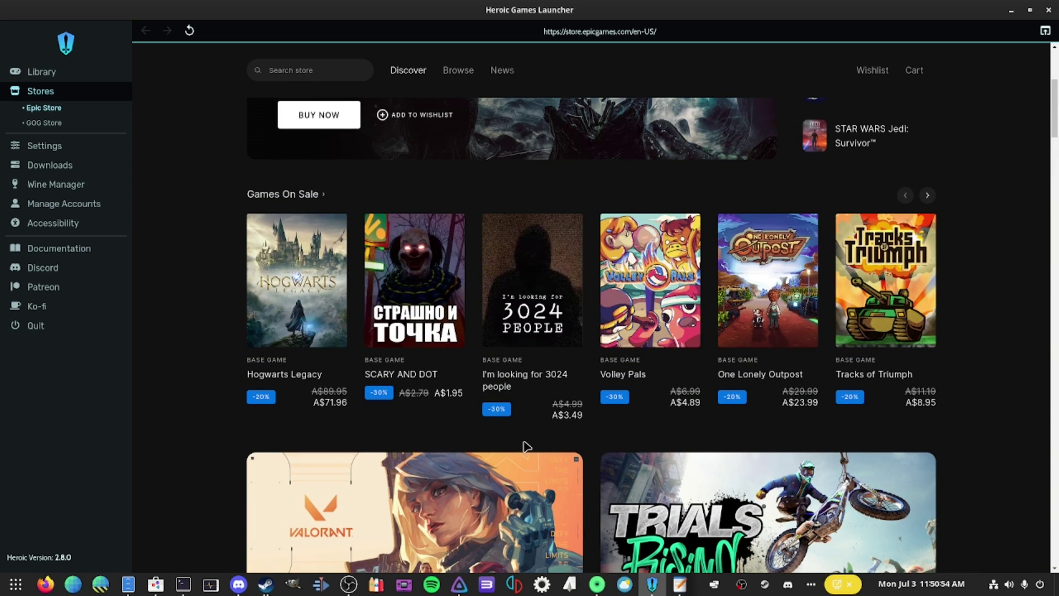
scroll(527, 445, down, 7)
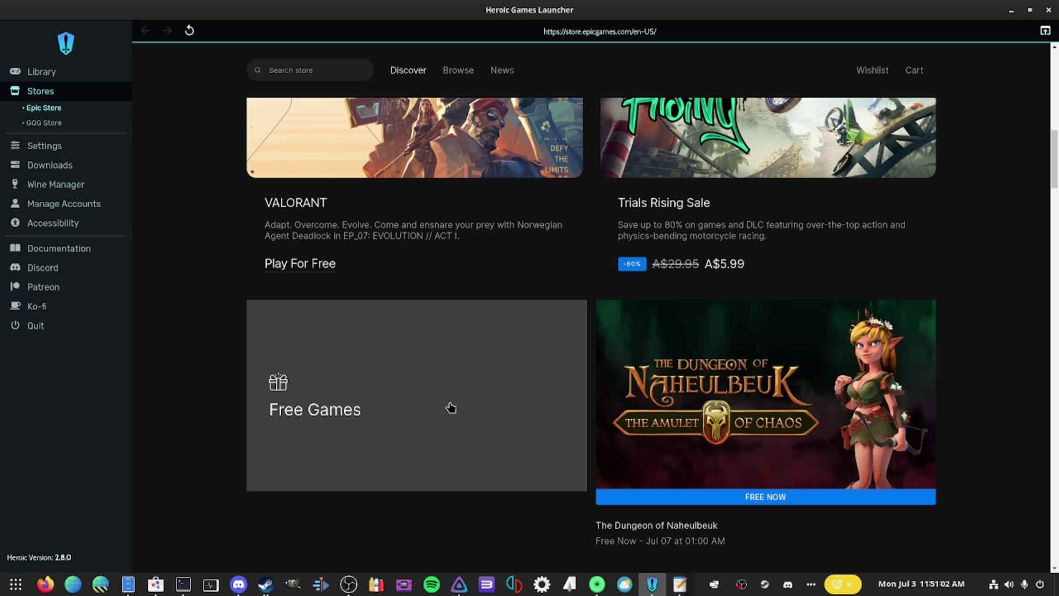
click(451, 407)
scroll(695, 375, down, 3)
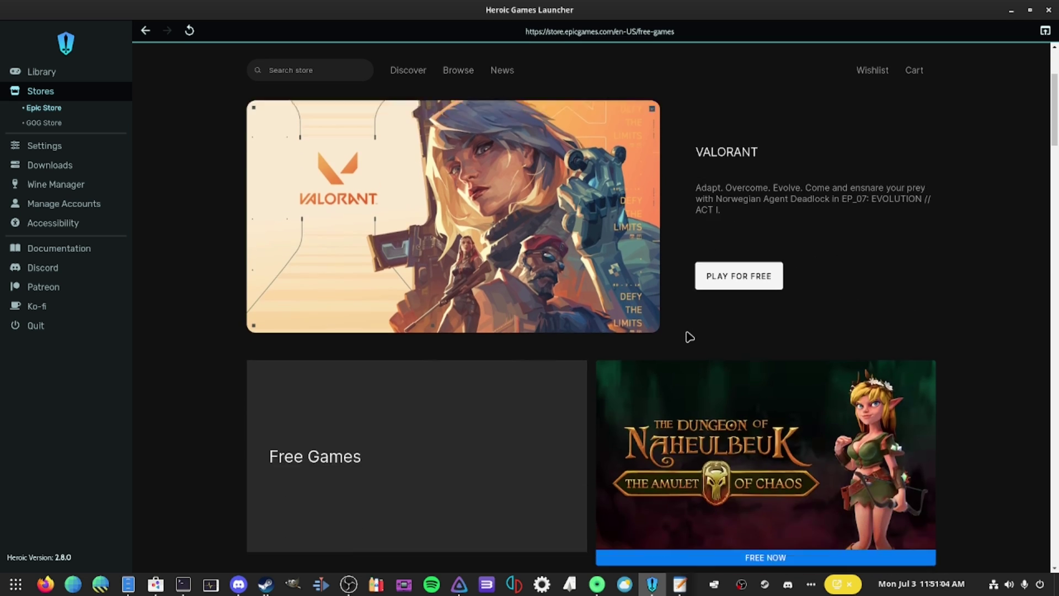
scroll(690, 336, down, 10)
scroll(634, 400, down, 4)
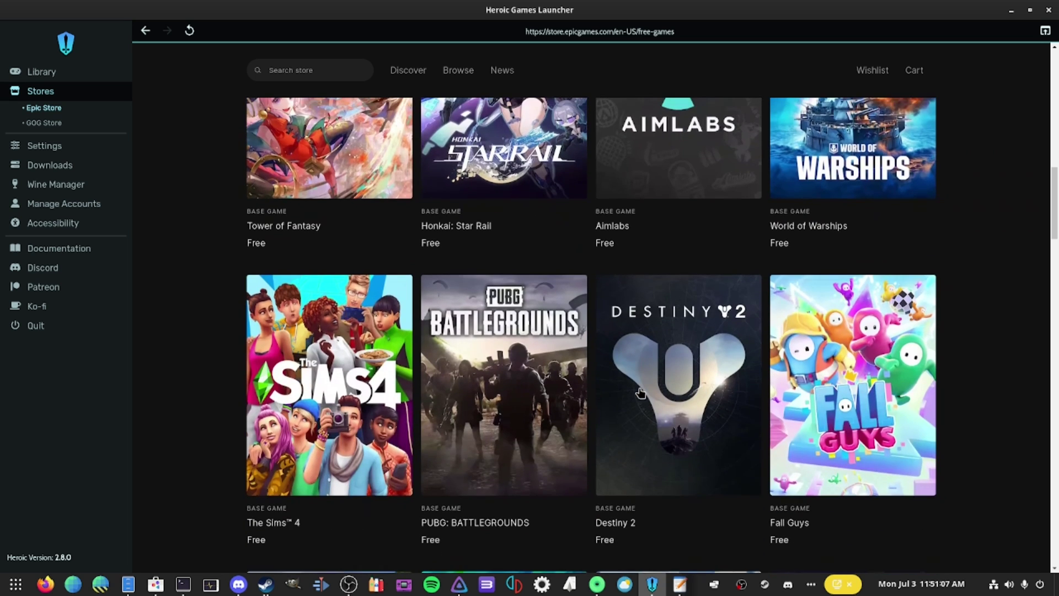
scroll(640, 393, down, 3)
scroll(617, 397, down, 4)
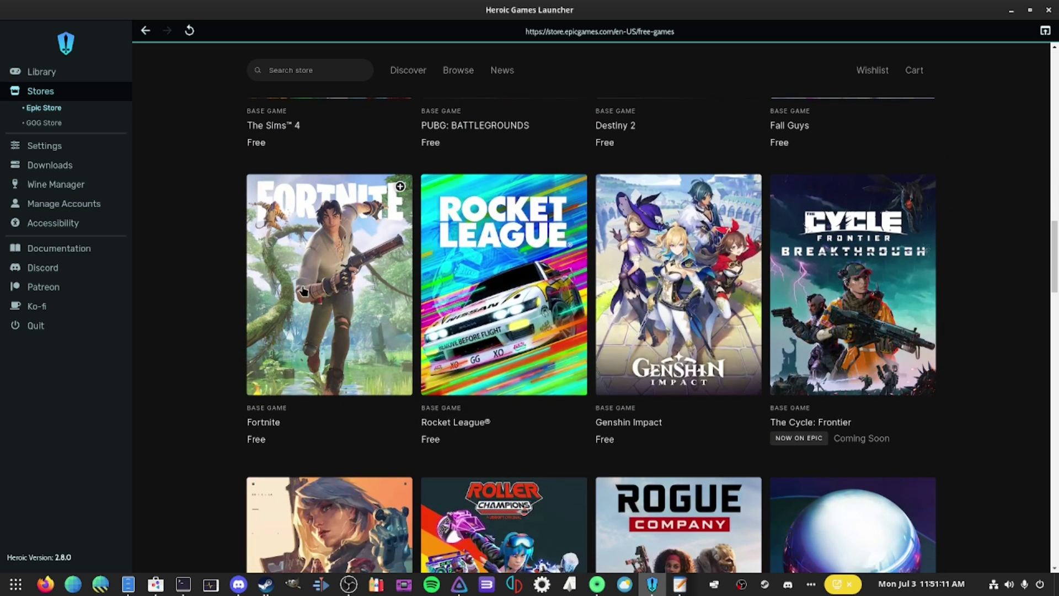
scroll(310, 292, down, 1)
scroll(311, 291, down, 3)
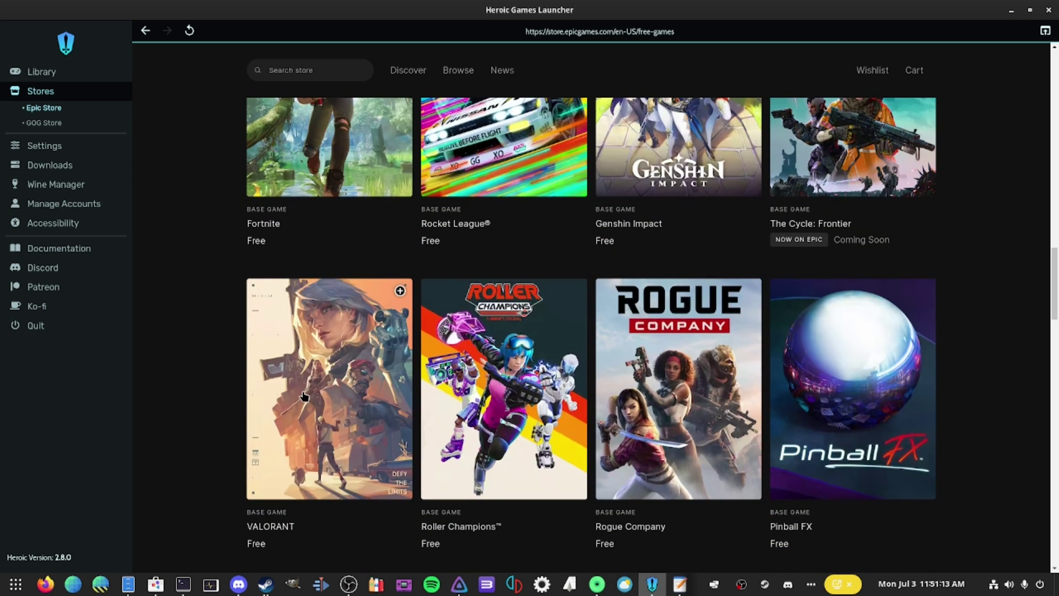
scroll(304, 393, down, 6)
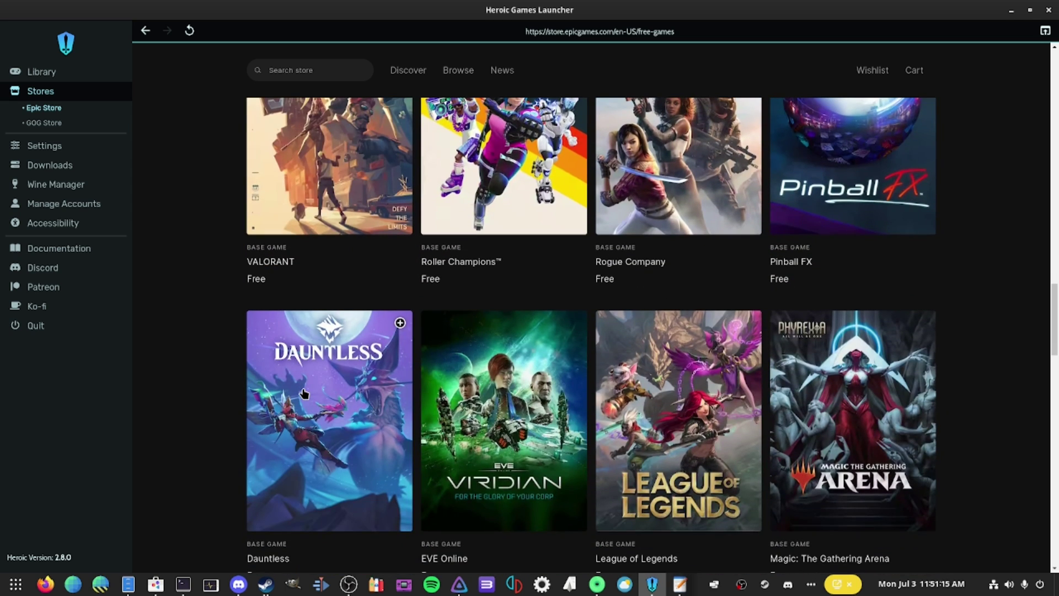
scroll(303, 390, down, 2)
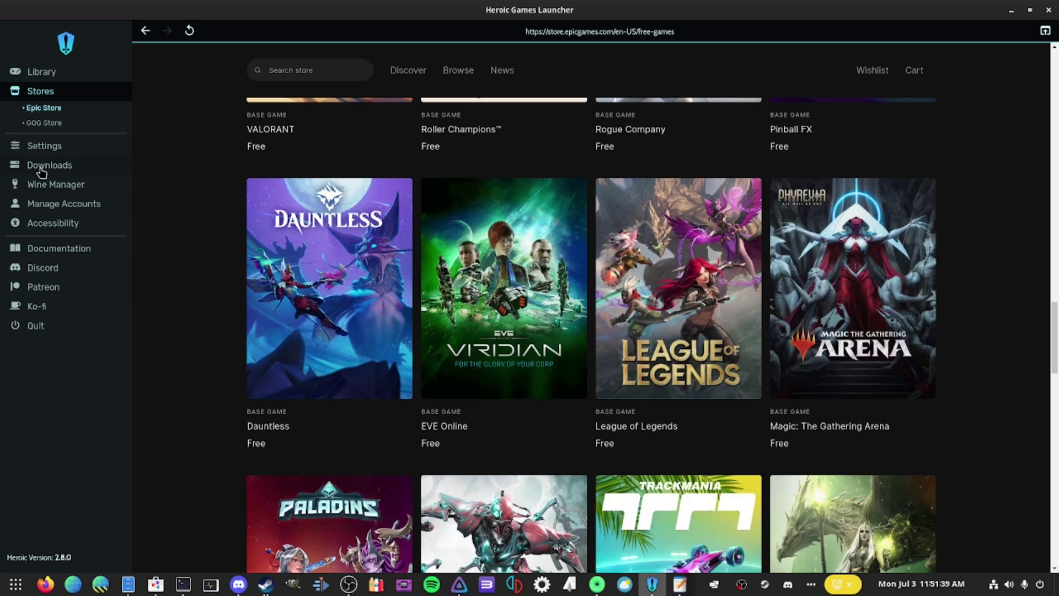
click(65, 146)
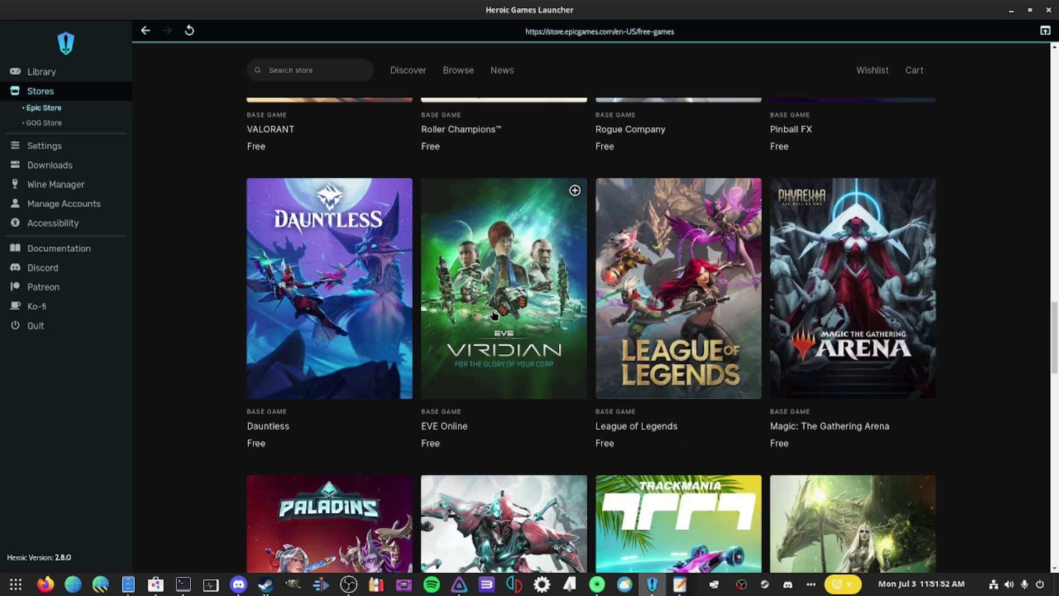
scroll(469, 325, down, 6)
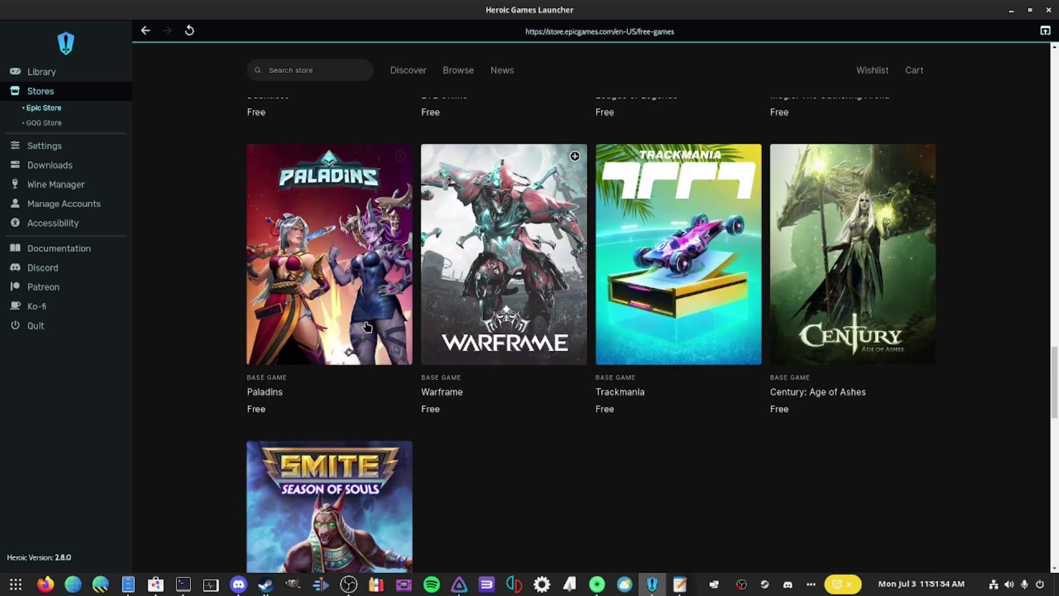
scroll(607, 304, up, 10)
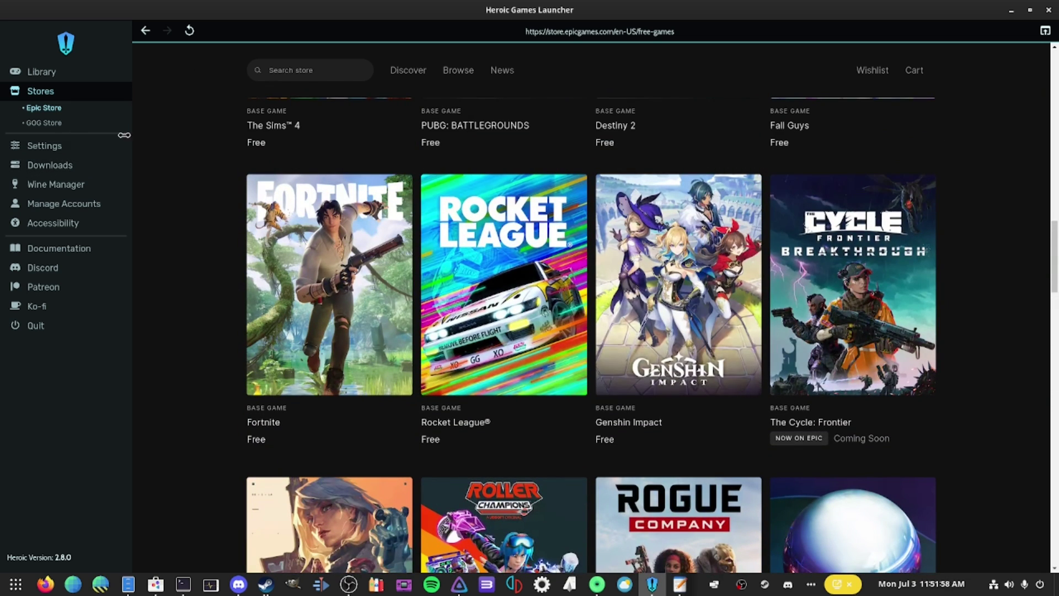
Step: Return to the library, then browse the General settings, including Discord Rich Presence and Played Recently 5
click(81, 76)
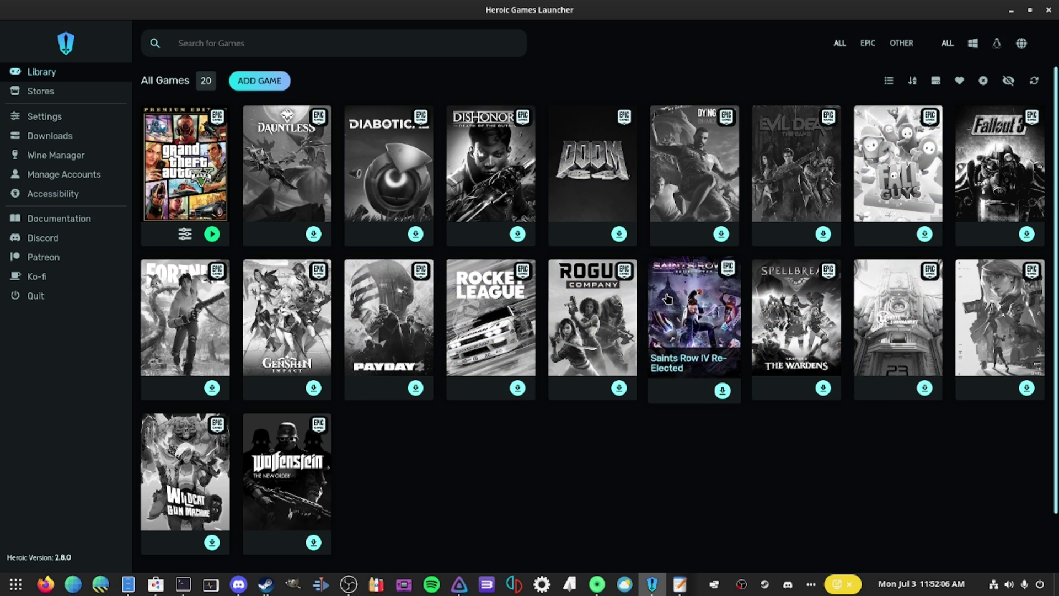
click(71, 118)
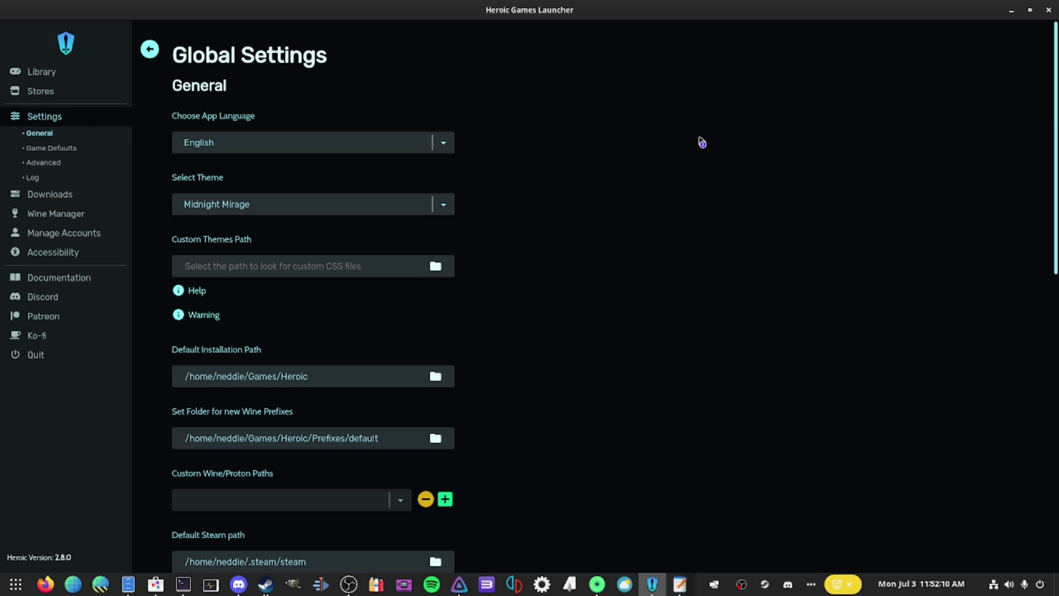
scroll(629, 286, down, 10)
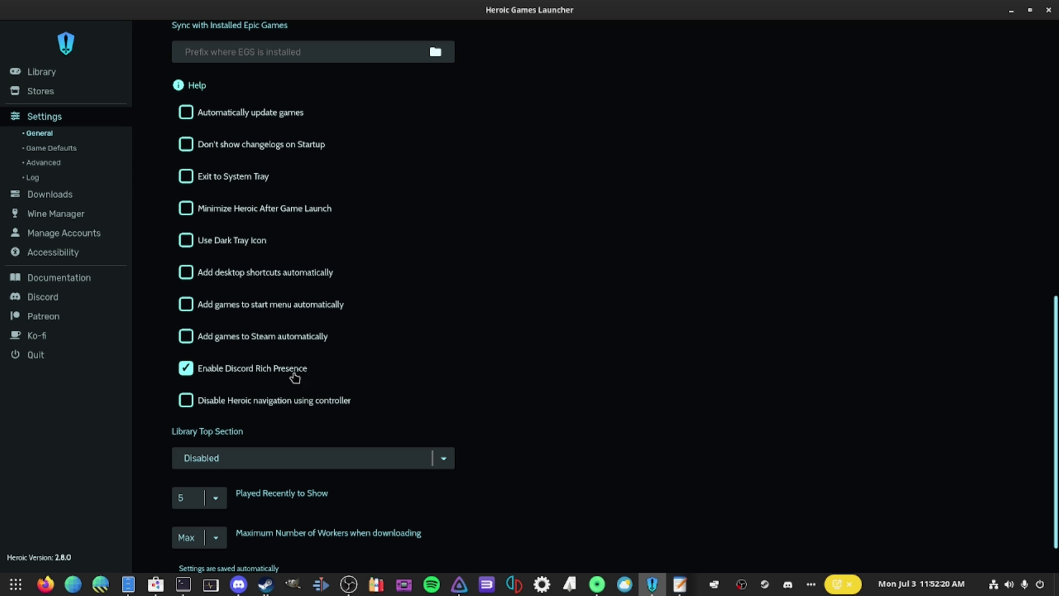
scroll(308, 383, down, 2)
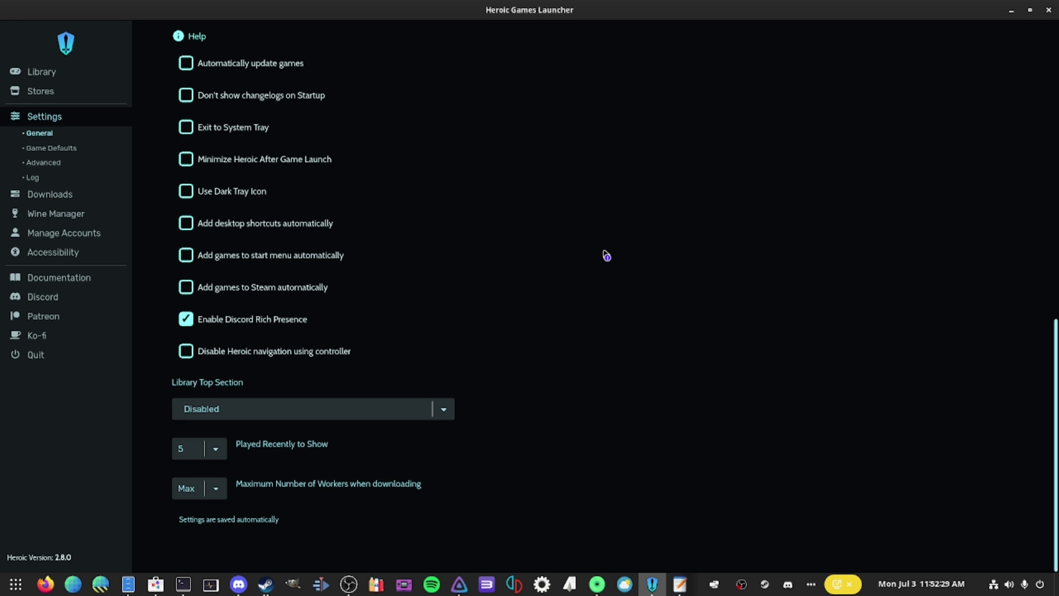
scroll(468, 281, up, 5)
scroll(525, 285, down, 2)
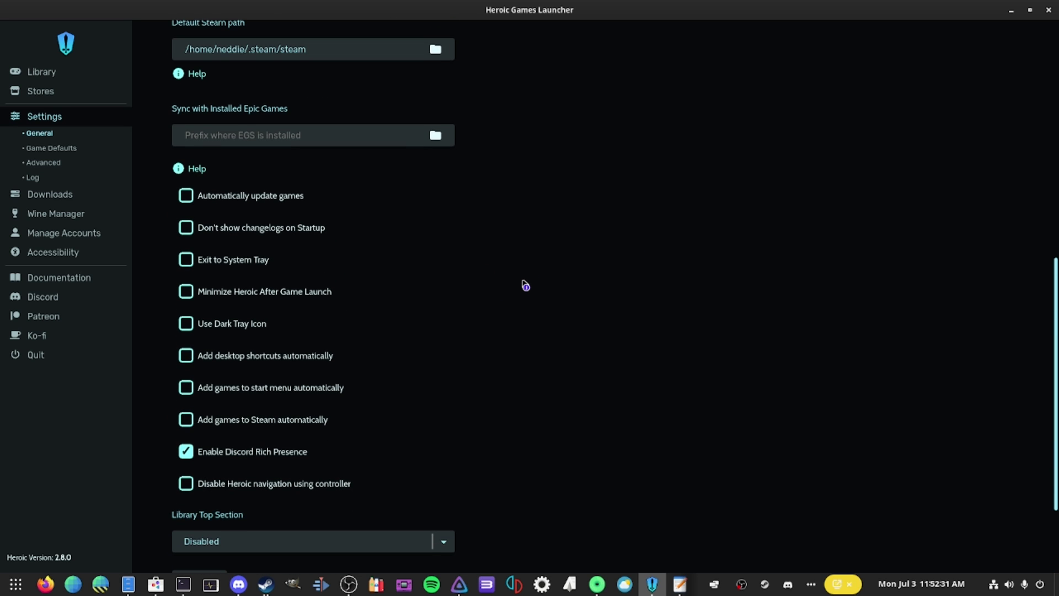
scroll(525, 285, down, 2)
scroll(386, 288, up, 2)
scroll(419, 292, down, 3)
scroll(501, 308, up, 15)
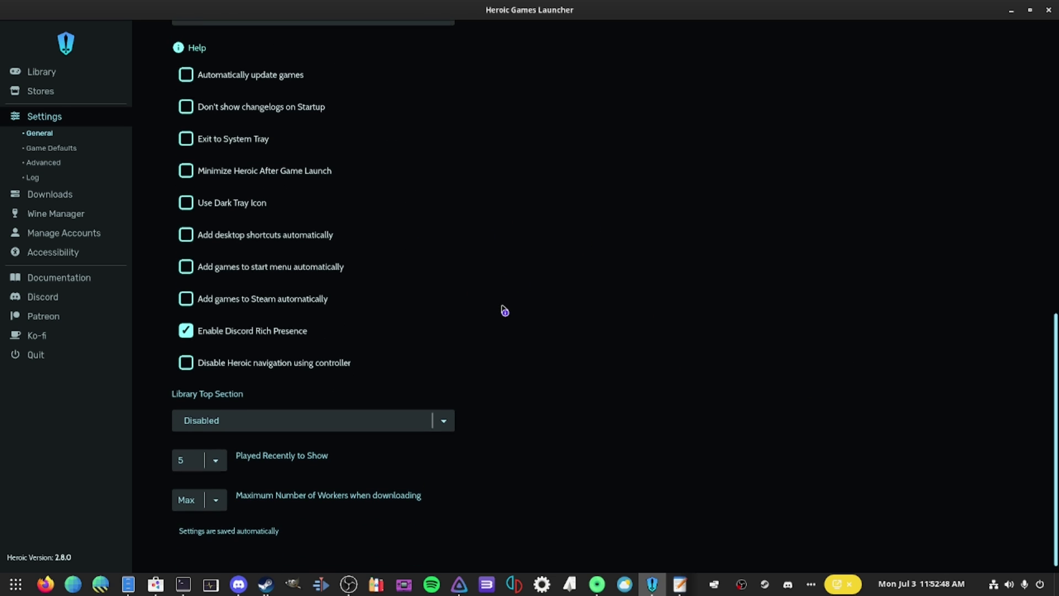
Step: In Game Defaults, toggle EasyAntiCheat Runtime off and back on, leaving it enabled
click(55, 148)
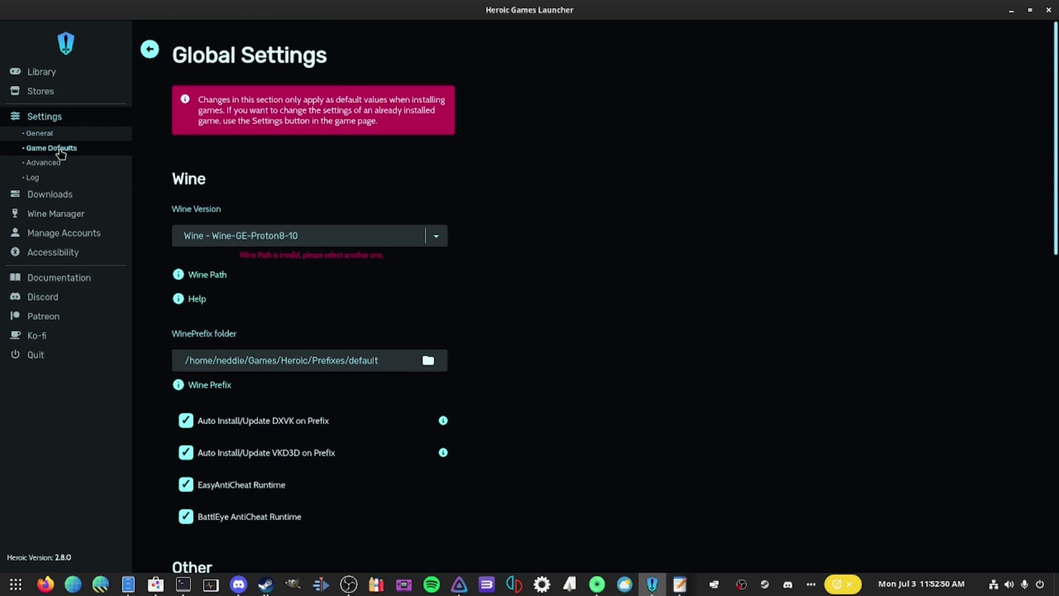
scroll(582, 315, down, 3)
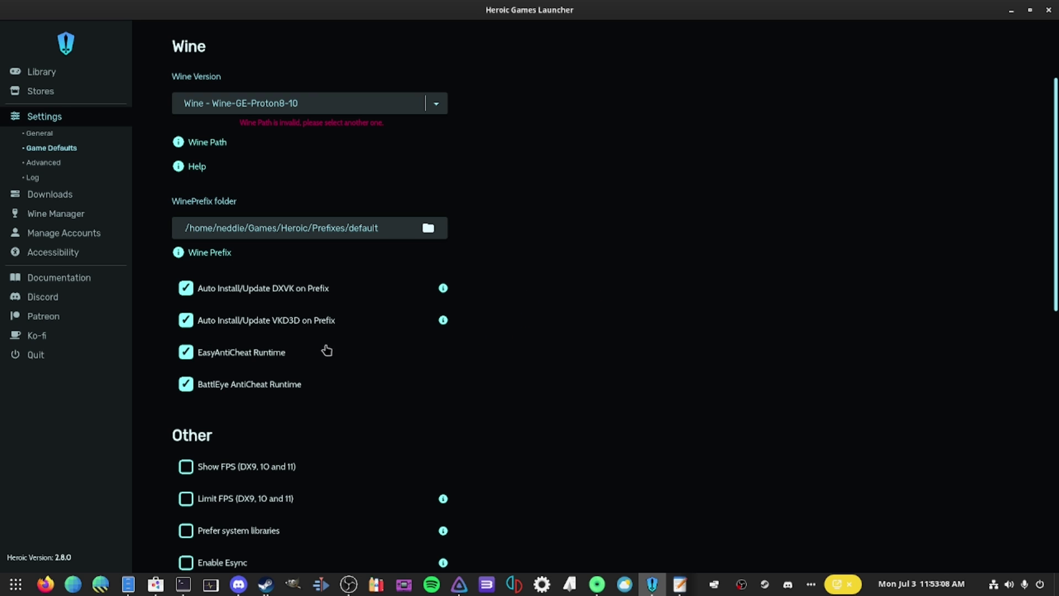
click(185, 359)
click(185, 359)
scroll(638, 369, down, 7)
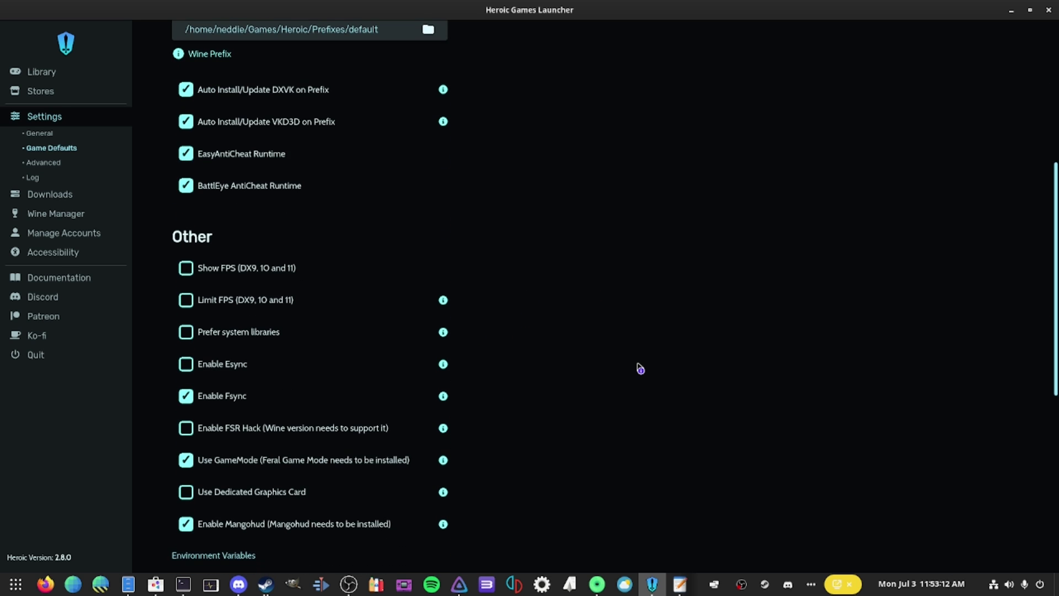
scroll(640, 369, up, 8)
scroll(638, 367, down, 3)
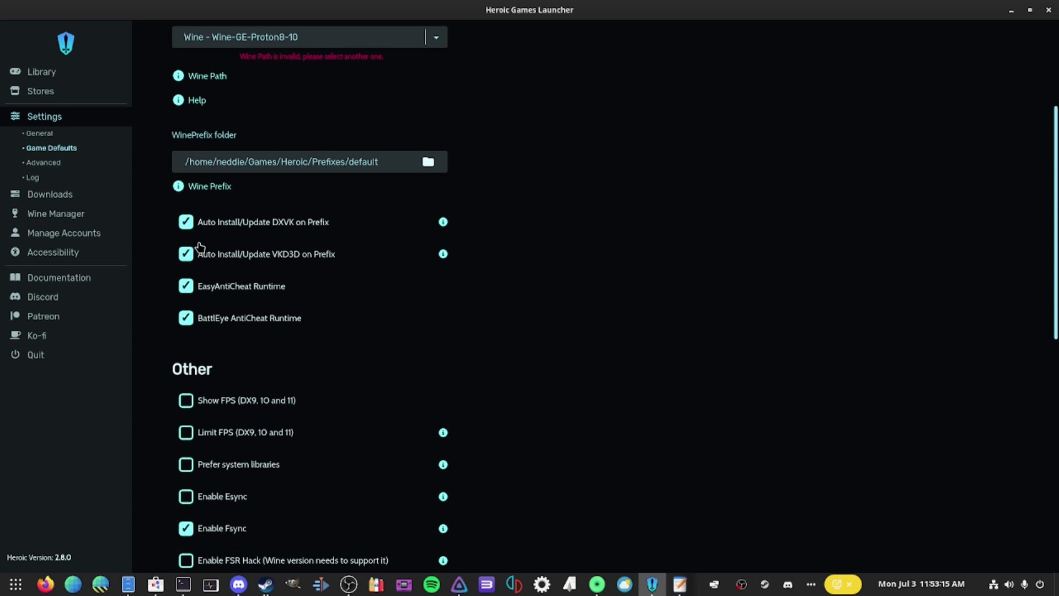
click(44, 162)
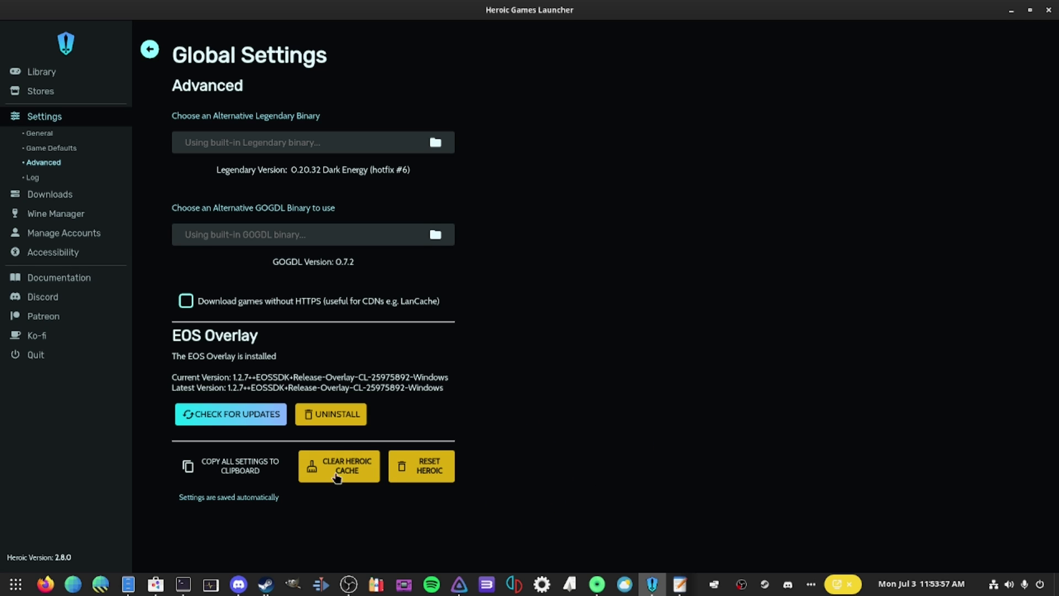
Step: Open Downloads, showing an empty queue with Grand Theft Auto V and Fall Guys completed
click(63, 195)
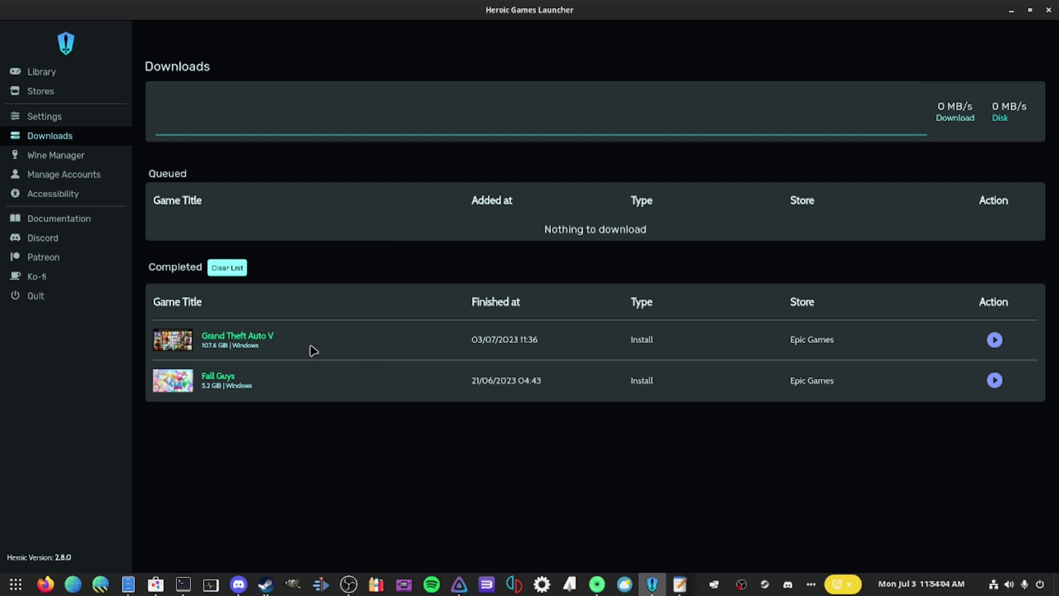